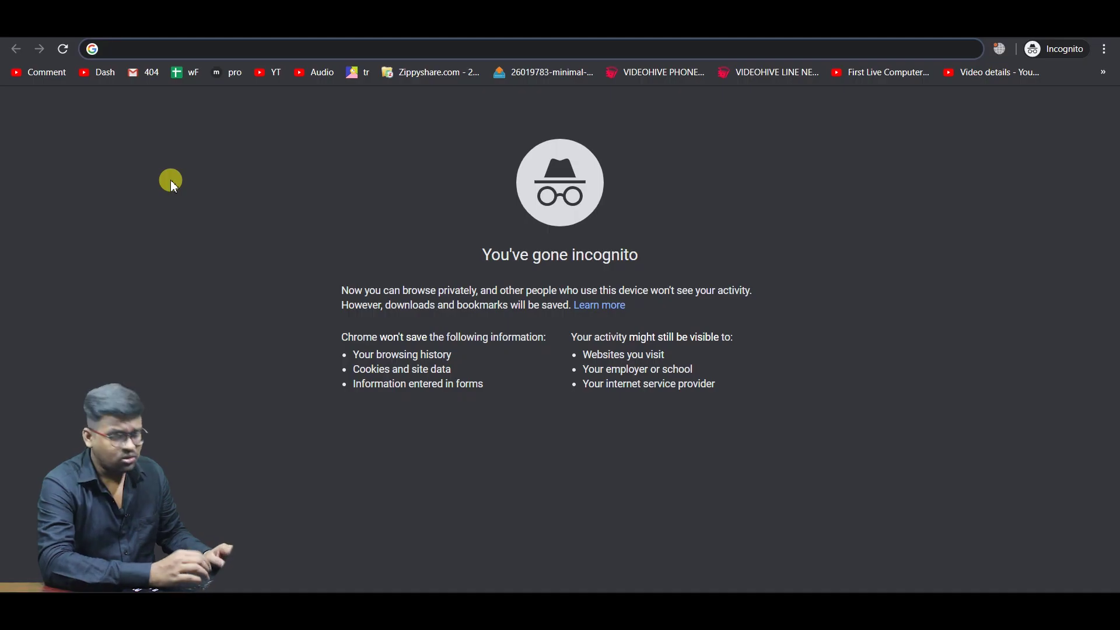
- Search for 'jitsi' in Chrome and reach the meet.jit.si new-meeting start page
text(ji)
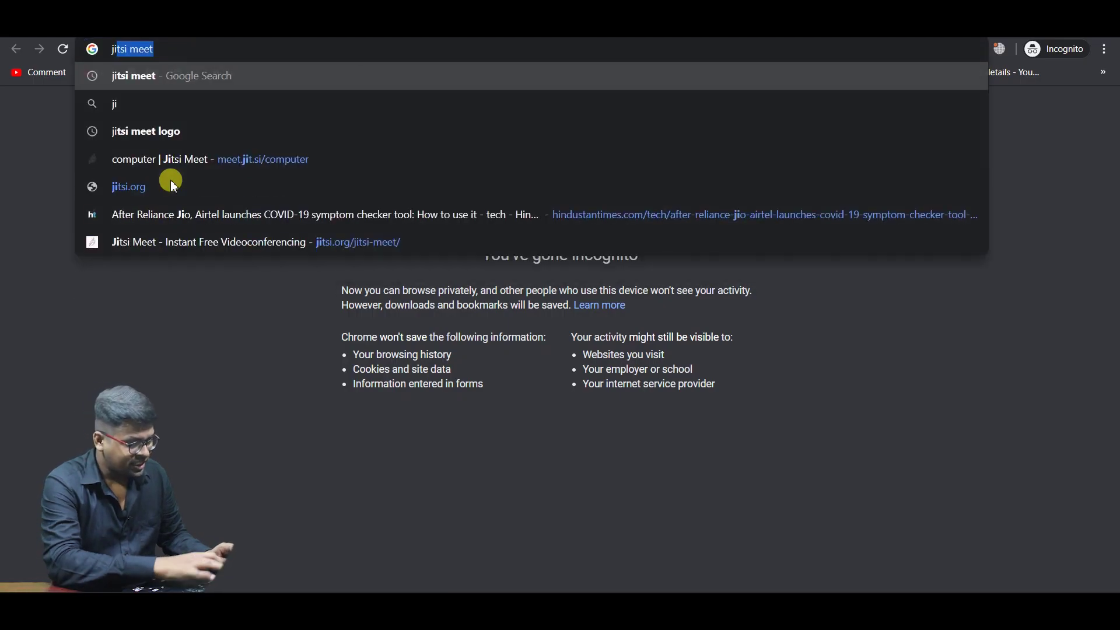
text(tsi)
key(Return)
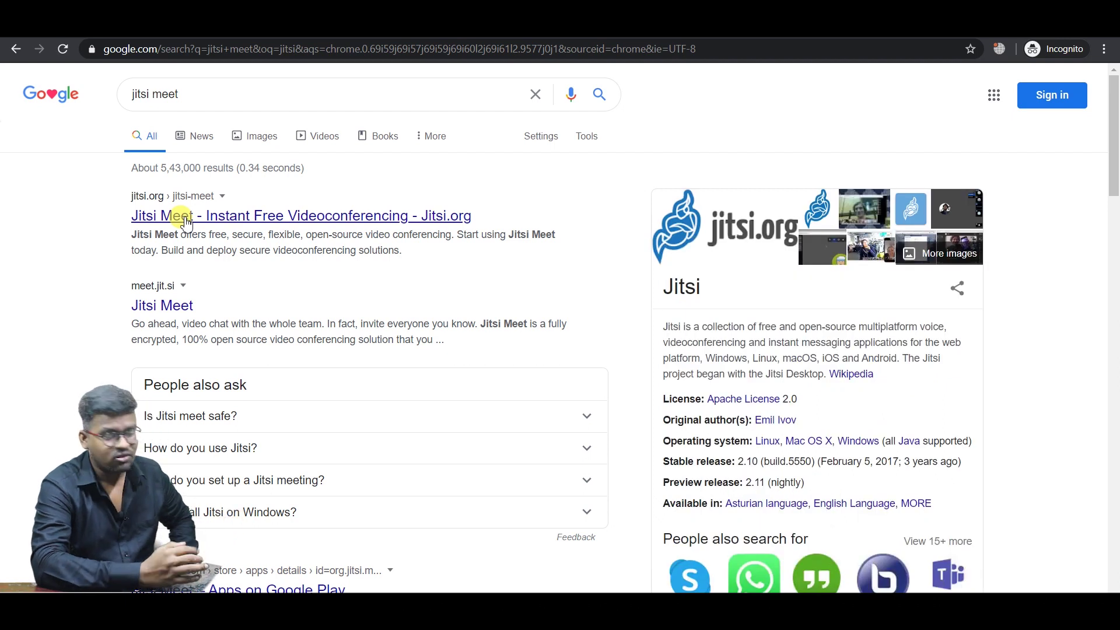
click(186, 220)
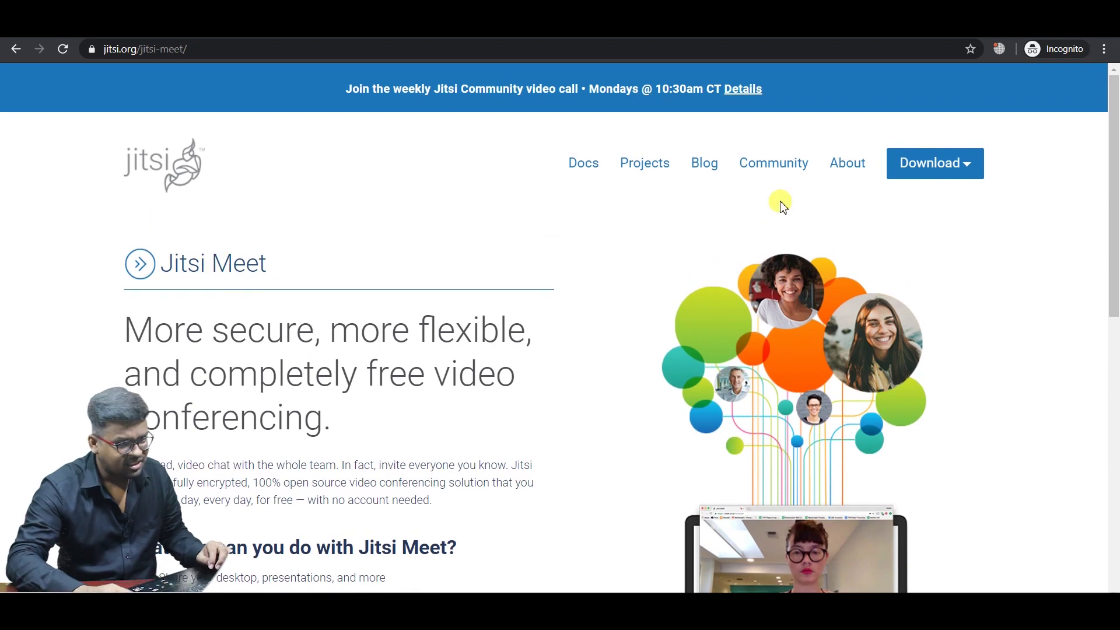
scroll(327, 201, down, 6)
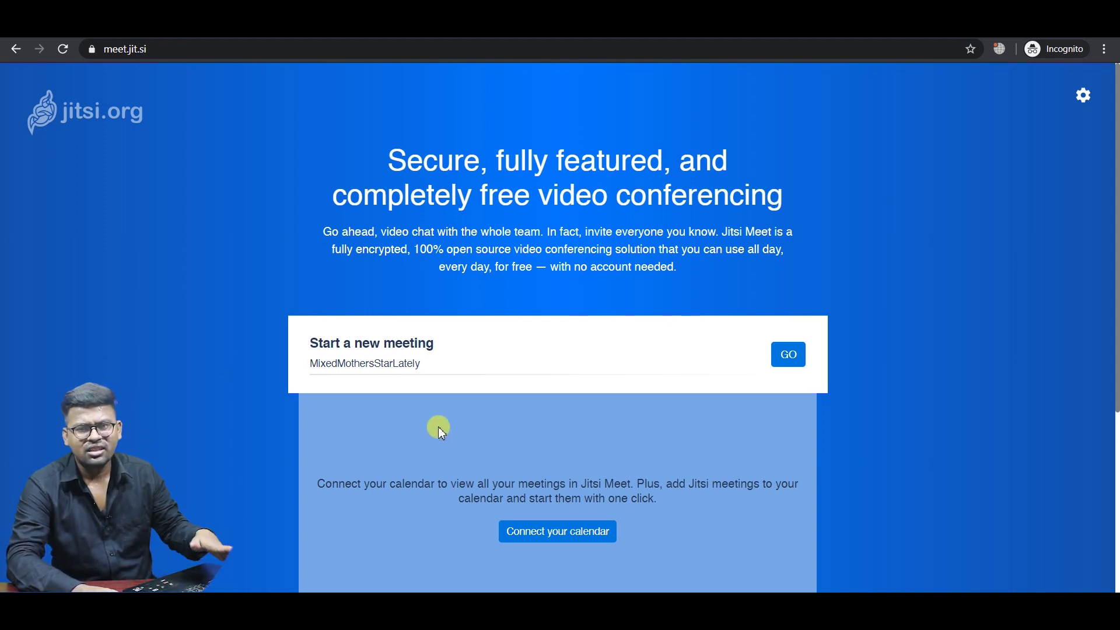
- Start a new Jitsi meeting with the room name ck243
click(439, 368)
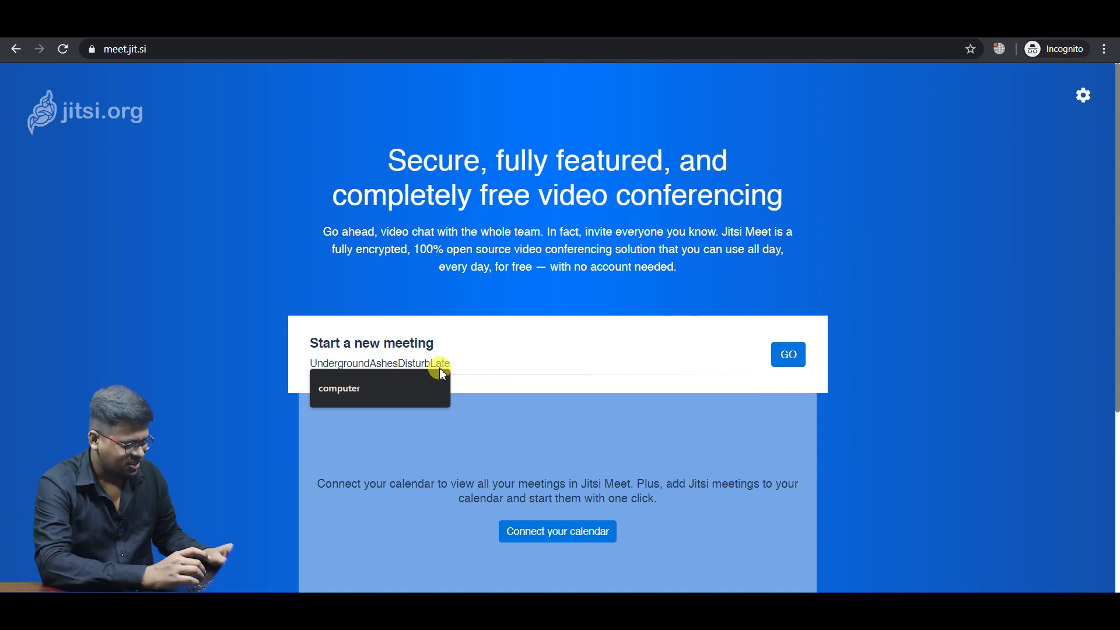
text(ck243)
key(Return)
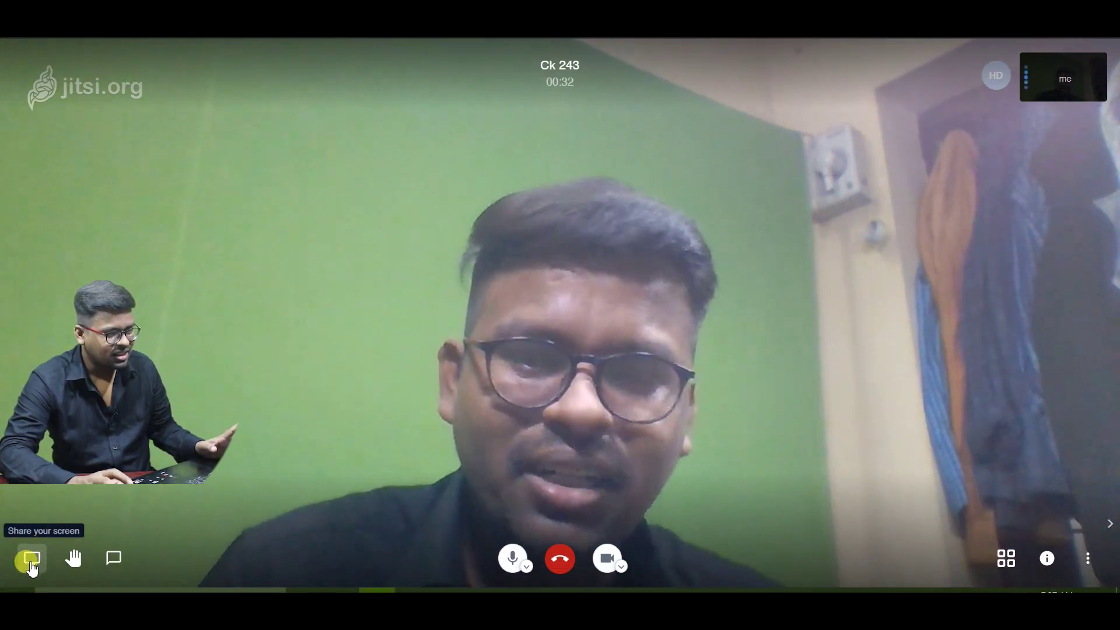
- Cancel the screen-sharing picker without sharing, then raise your hand in the meeting
click(32, 561)
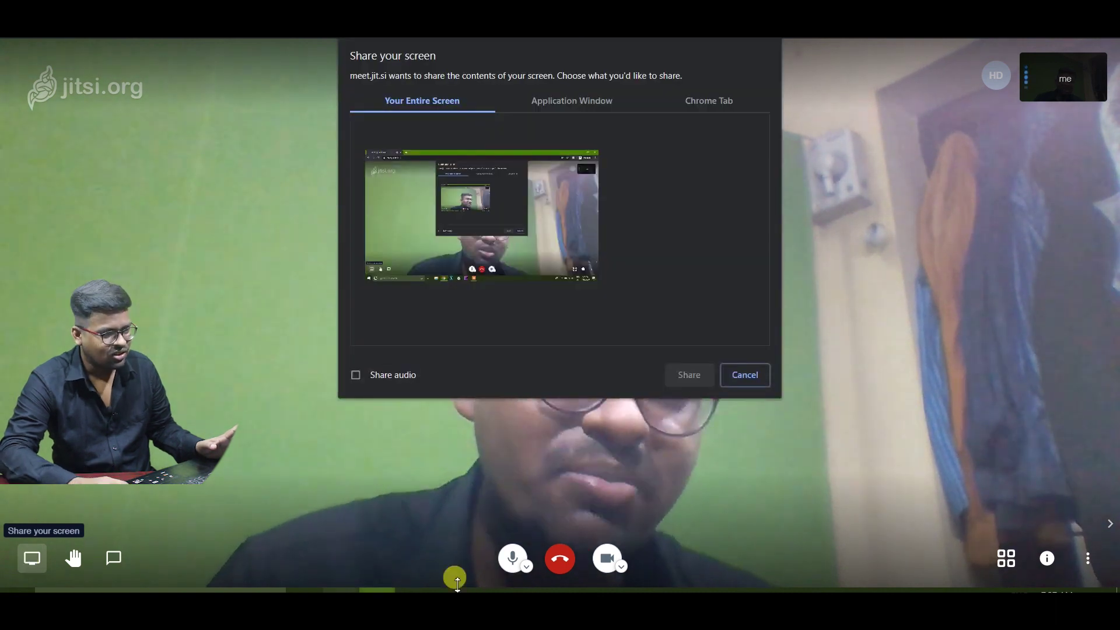
click(753, 376)
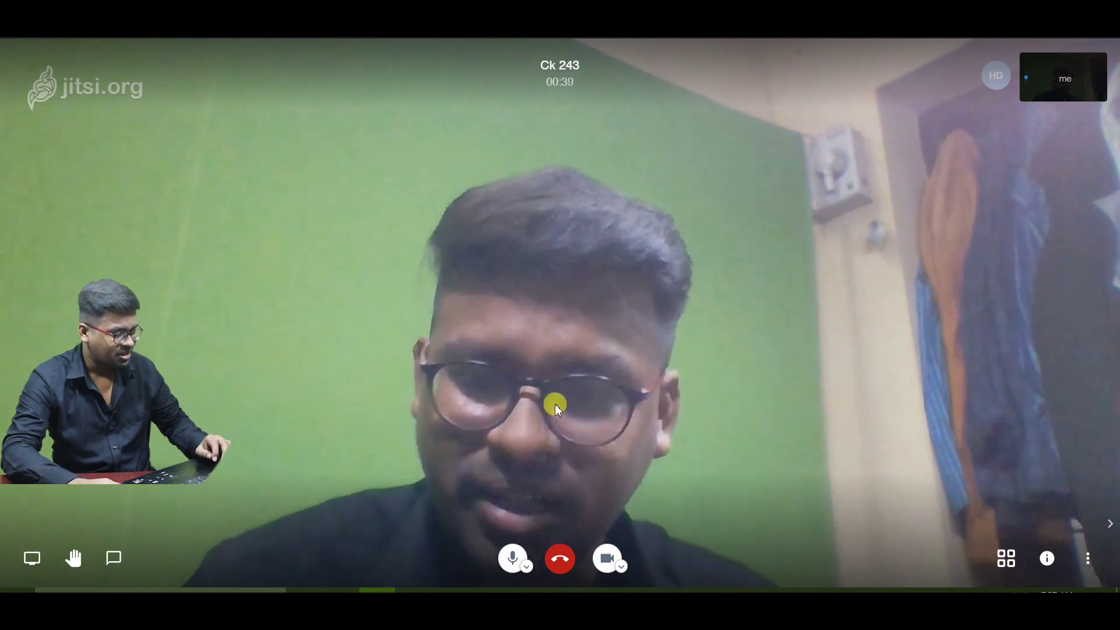
click(82, 560)
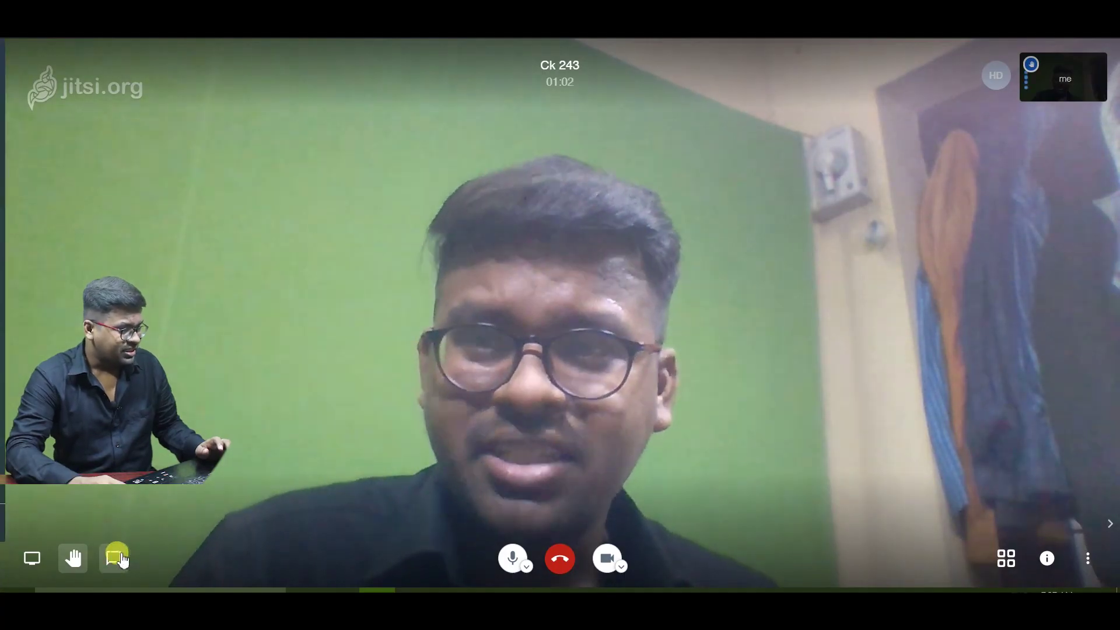
- Send '12' as a chat message to the meeting and close the chat panel
click(117, 558)
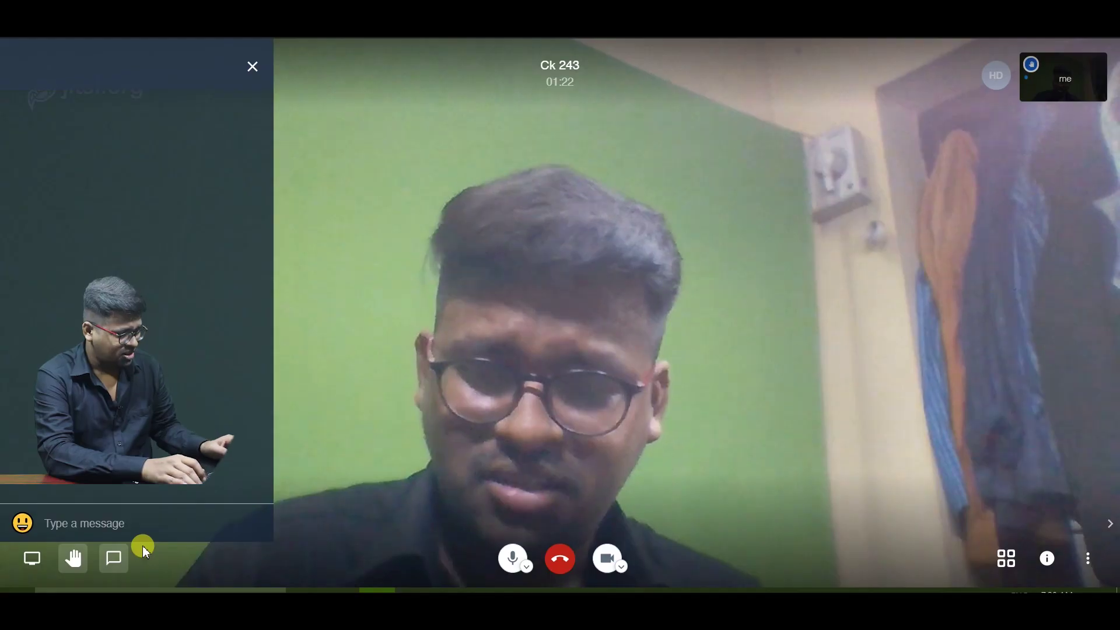
text(12)
key(Return)
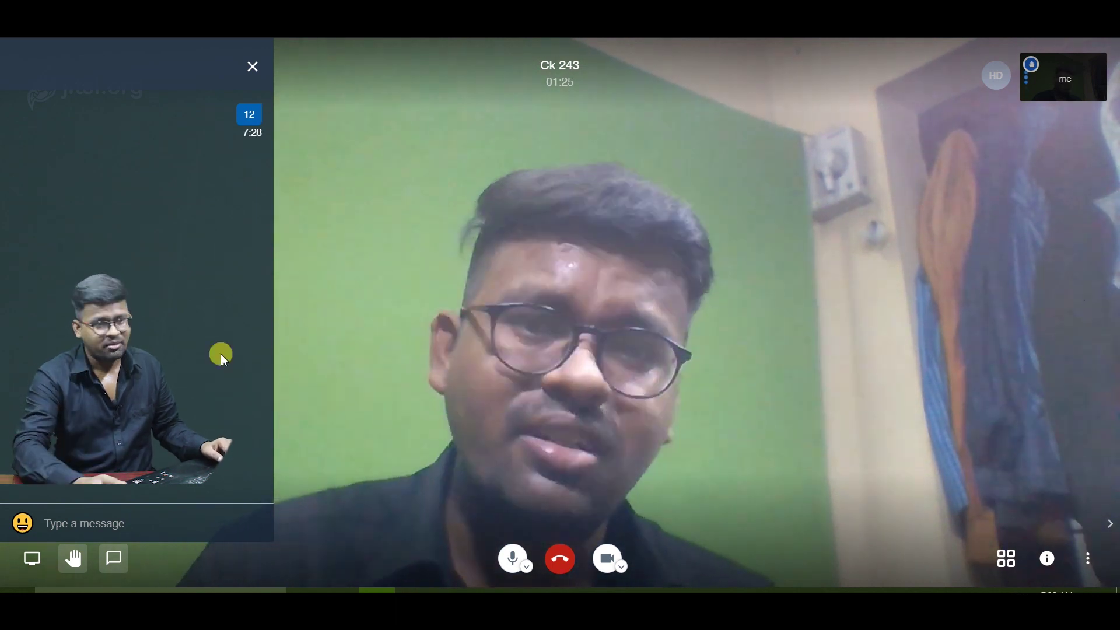
click(253, 64)
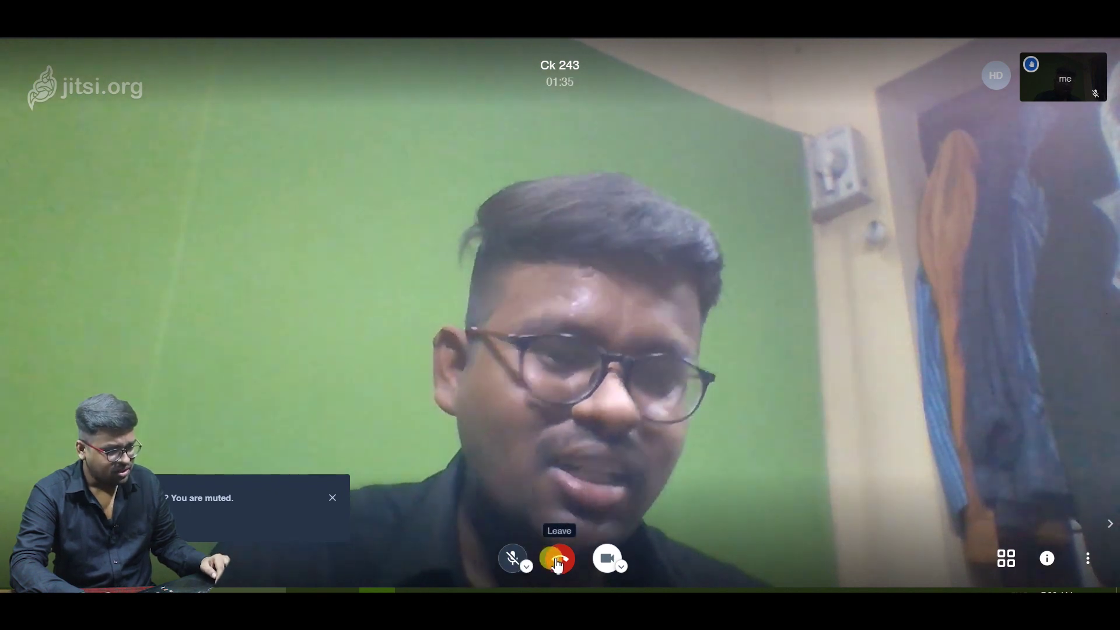
- Turn the camera off and back on, and check the list of available cameras
click(608, 561)
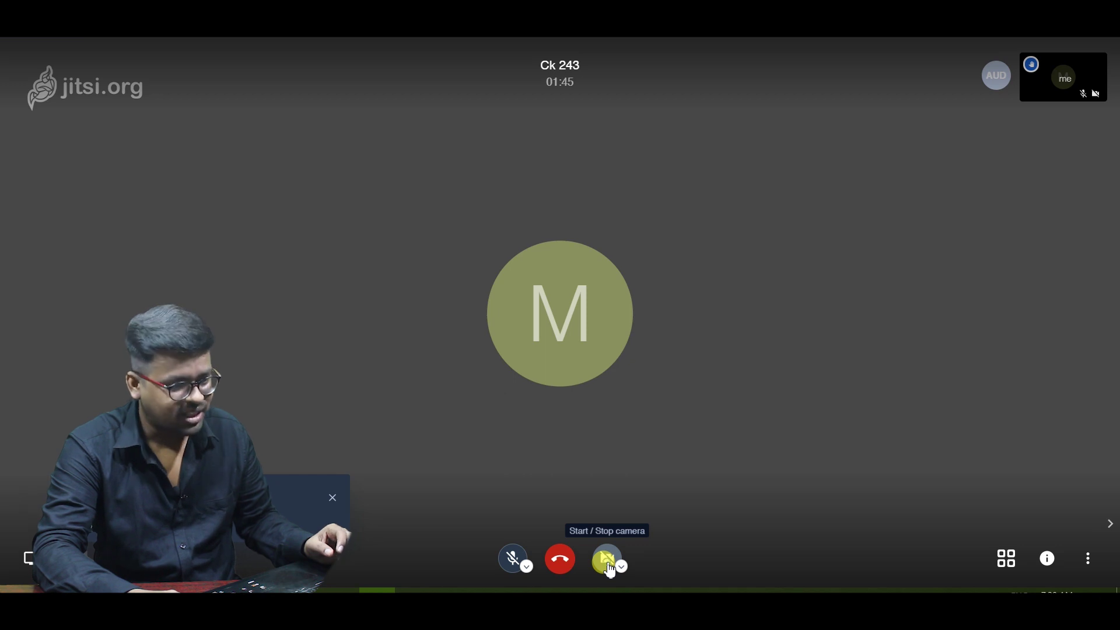
click(626, 573)
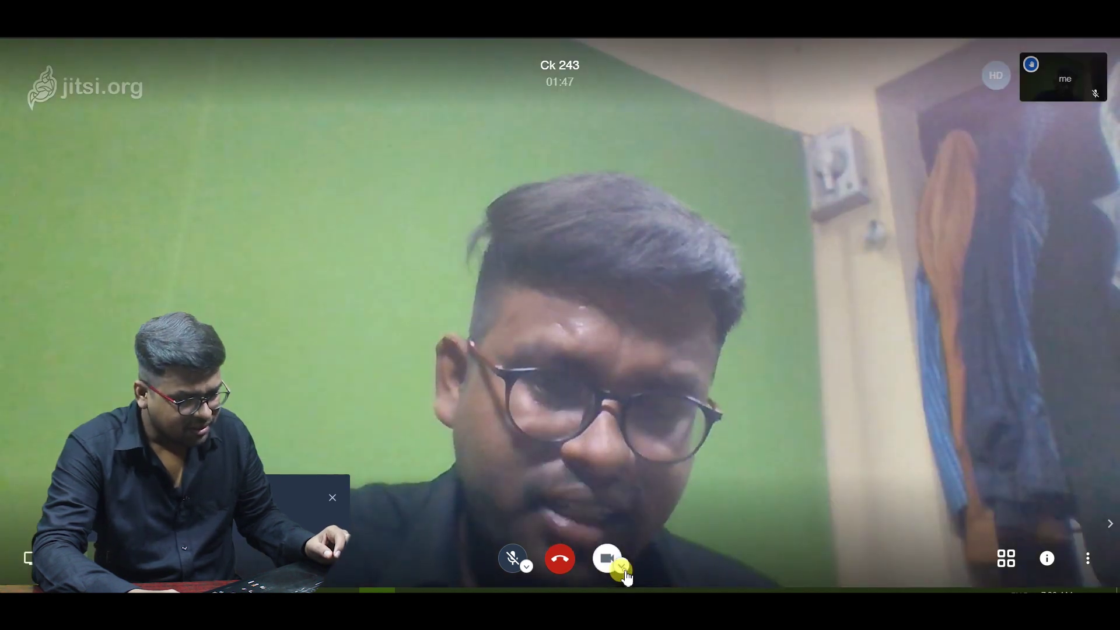
click(622, 566)
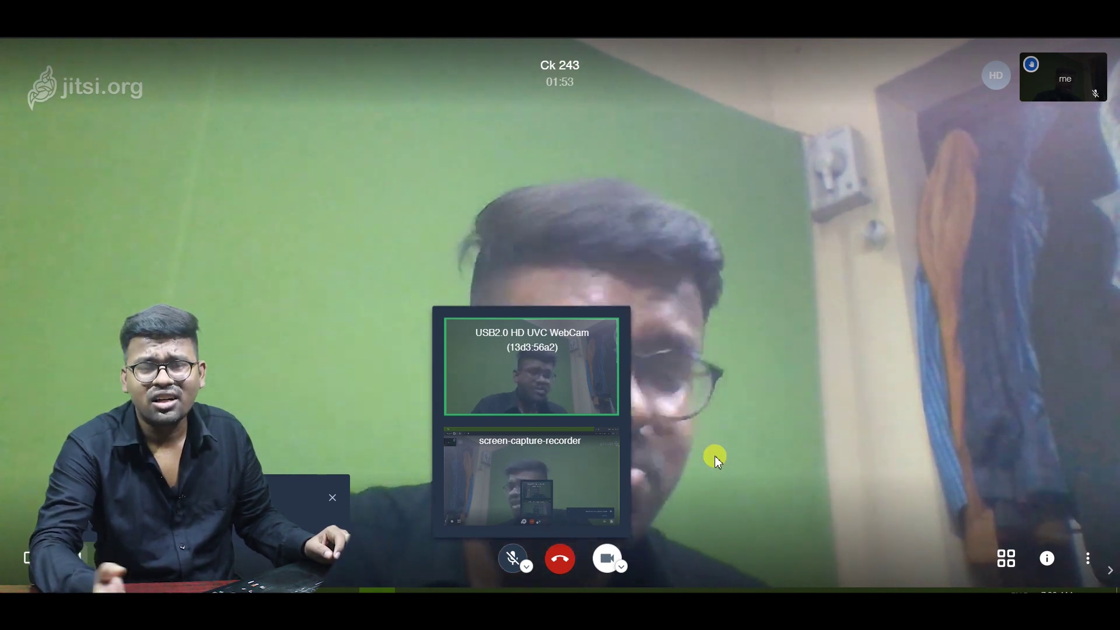
click(525, 574)
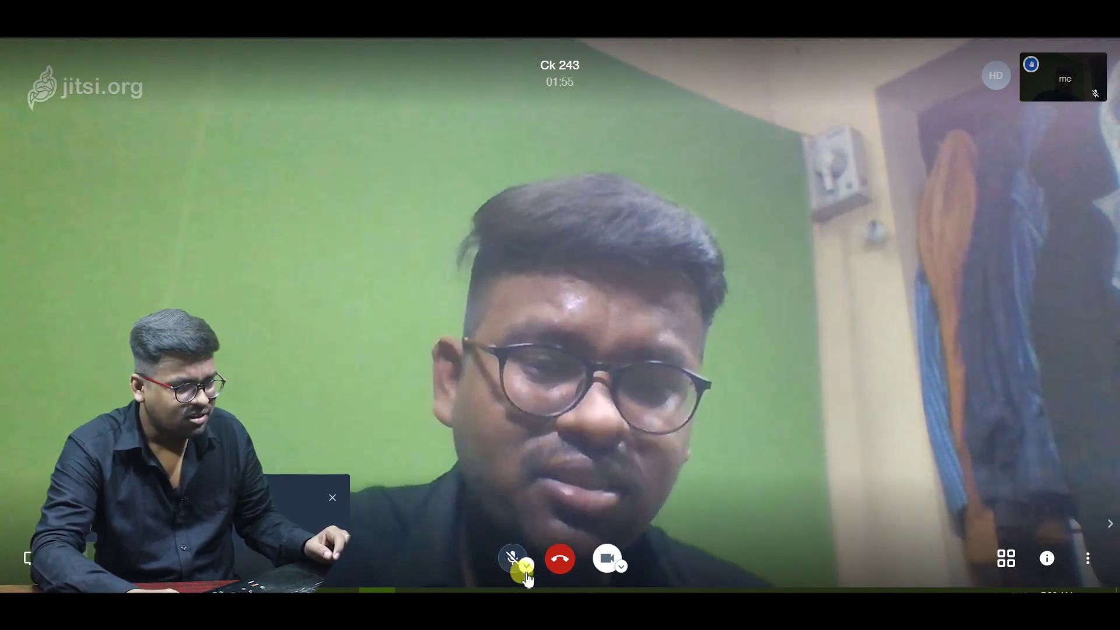
- Dismiss the microphone and speaker options and put the meeting in tile view
click(526, 575)
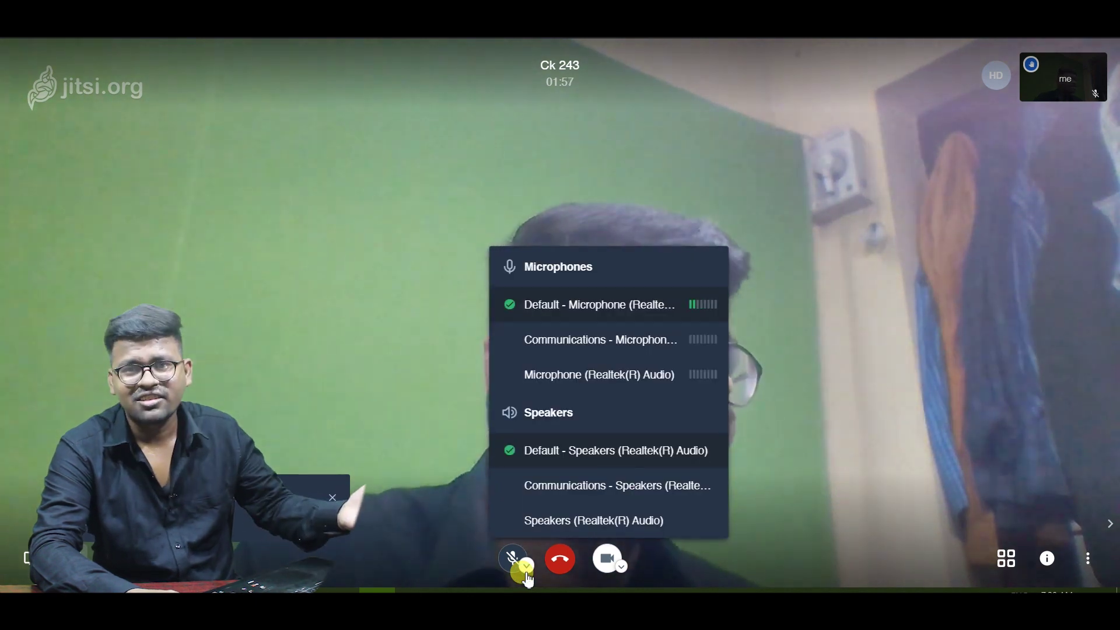
click(460, 364)
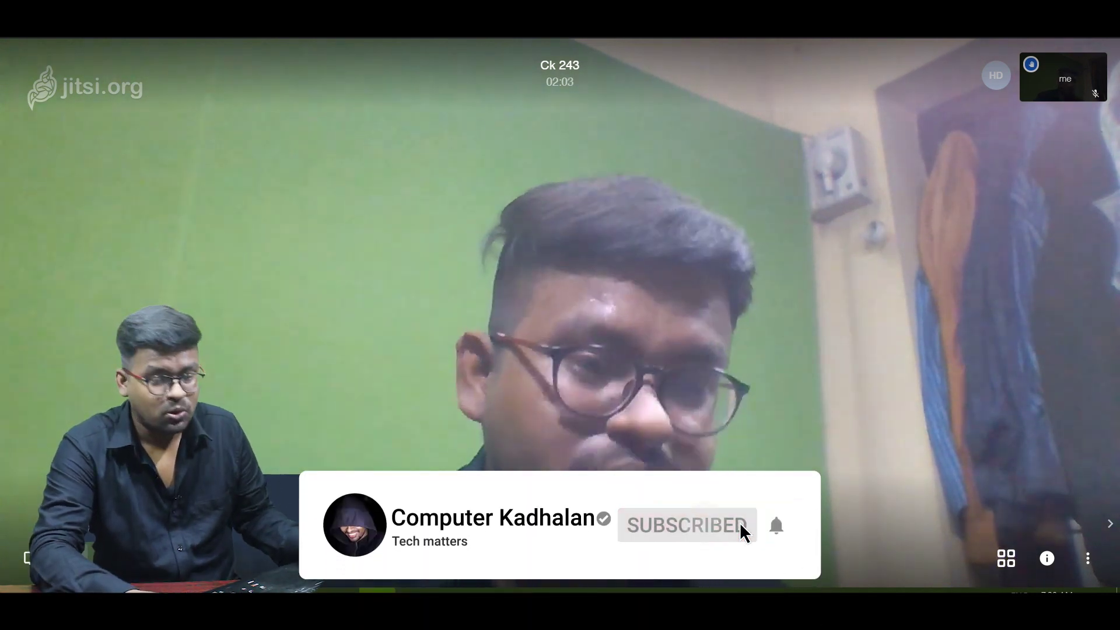
click(1015, 571)
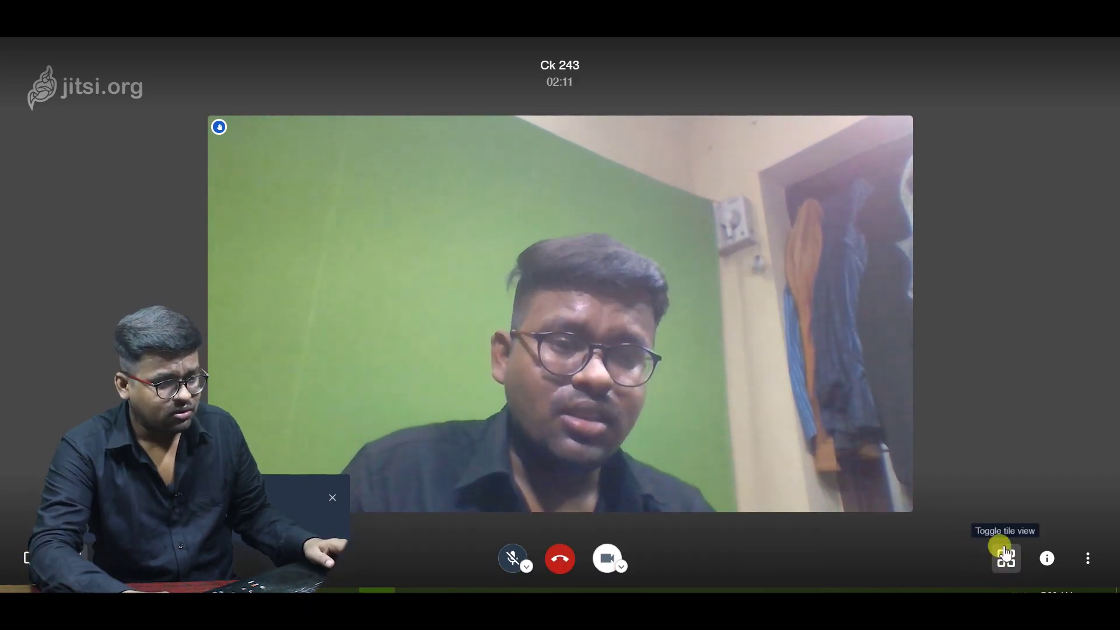
- Copy the ck243 invitation from the share panel and switch away from the meeting window
click(1046, 562)
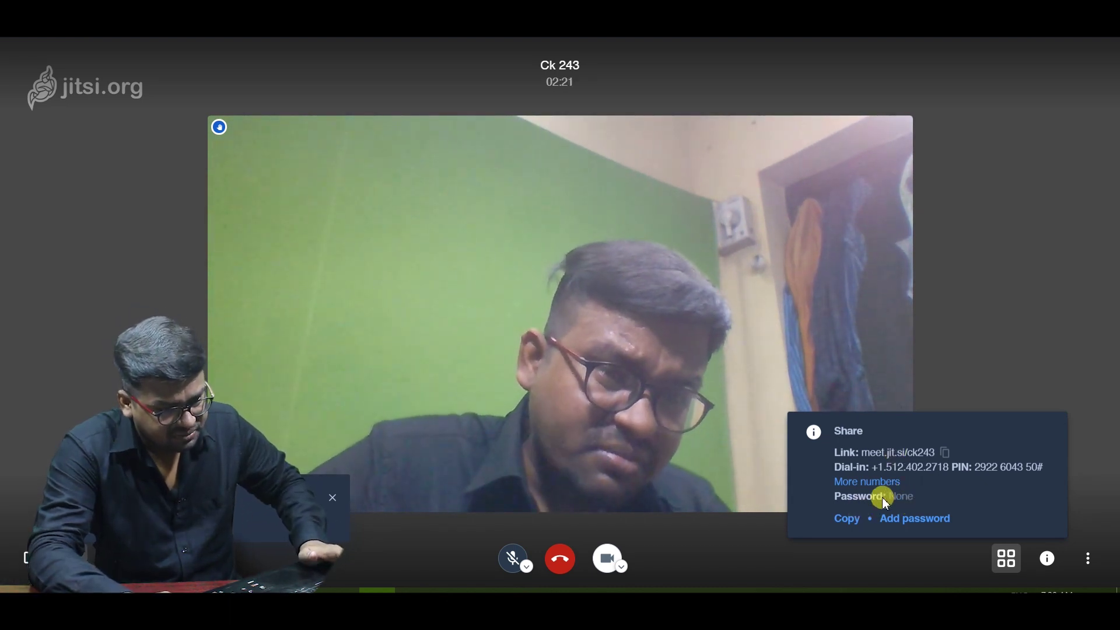
click(849, 519)
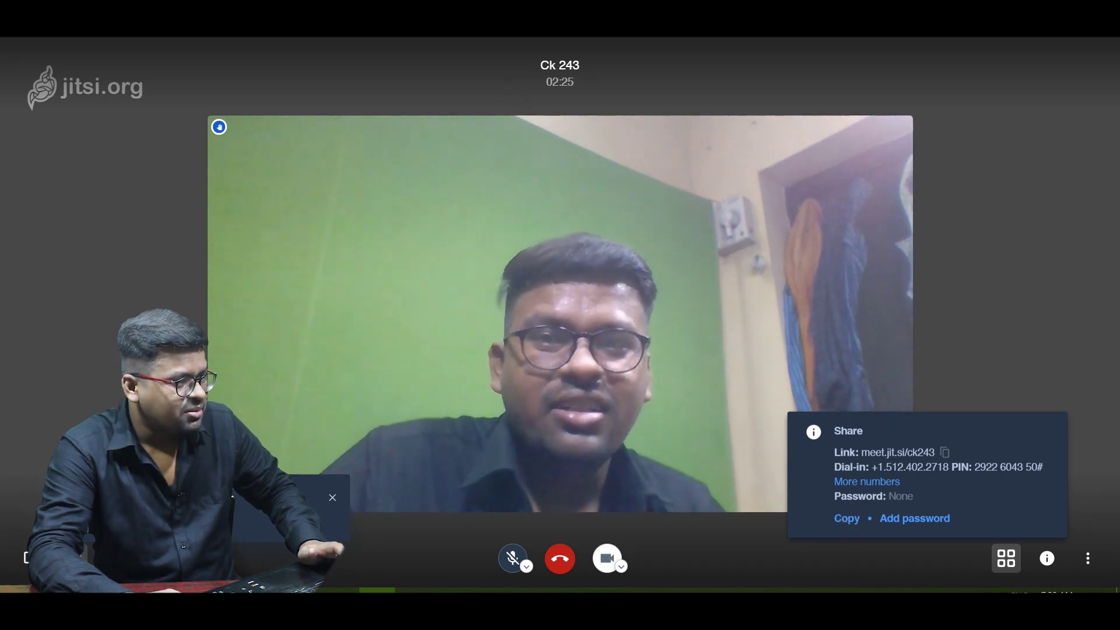
click(374, 590)
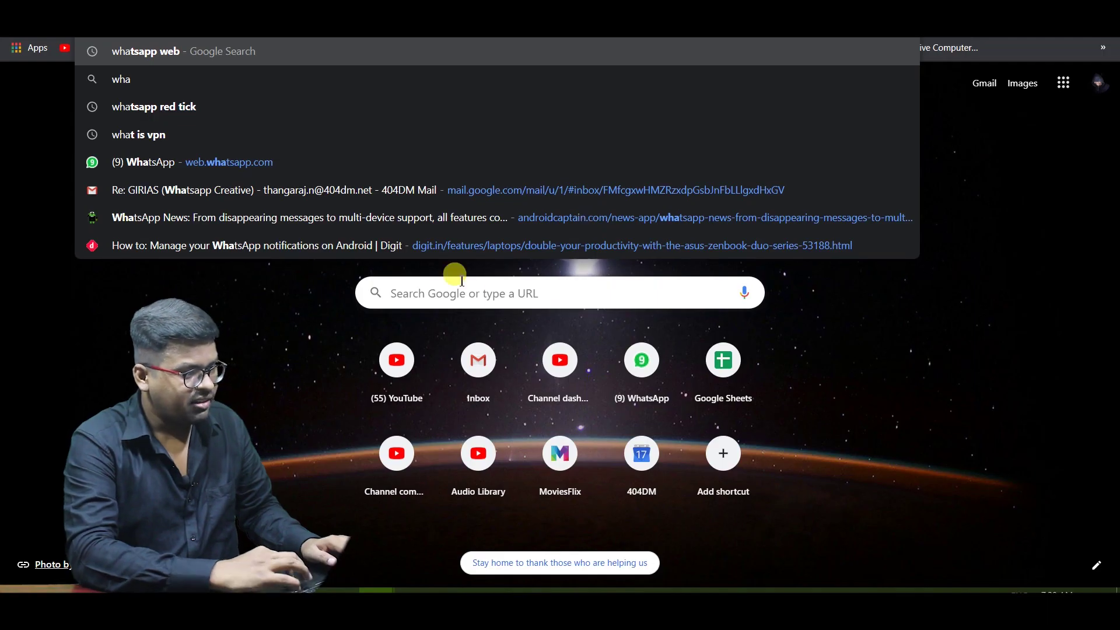
- Open web.whatsapp.com and send the copied ck243 meeting invite in a chat
click(454, 161)
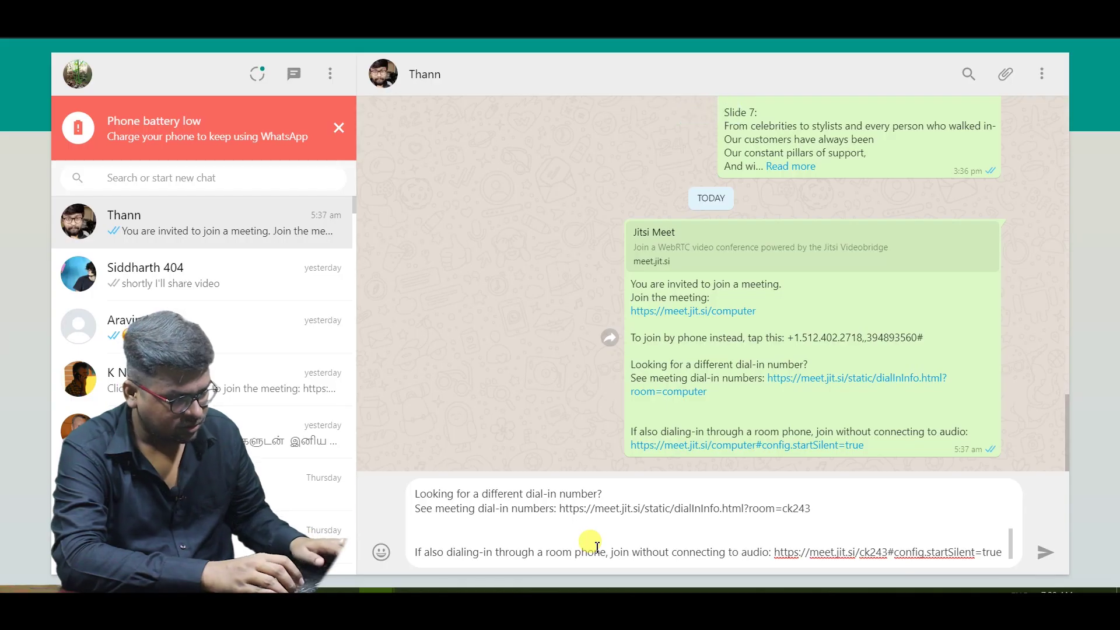
key(Return)
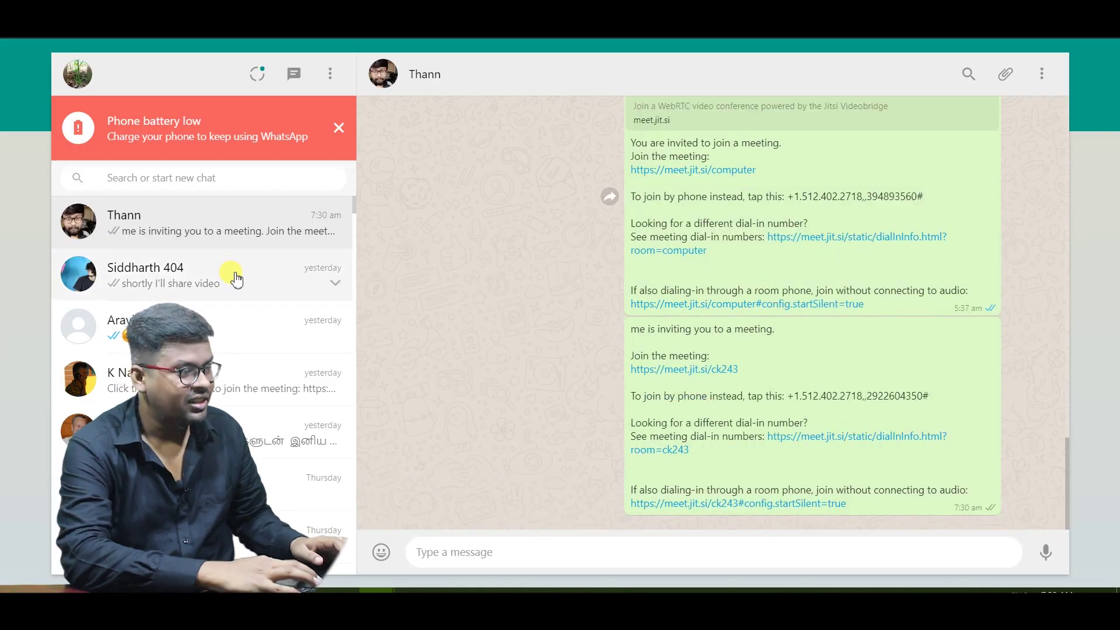
- Switch back to the Ck 243 meeting window with Alt+Tab
key(alt+Tab)
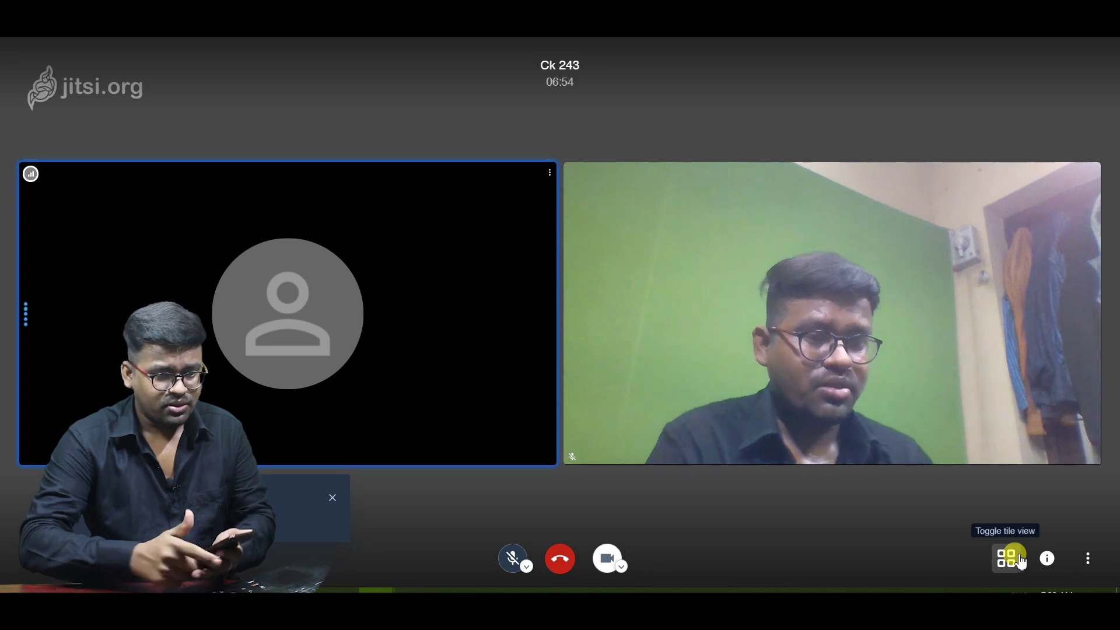
- Check the share details, the More actions menu and the other participant's tile options
click(1048, 558)
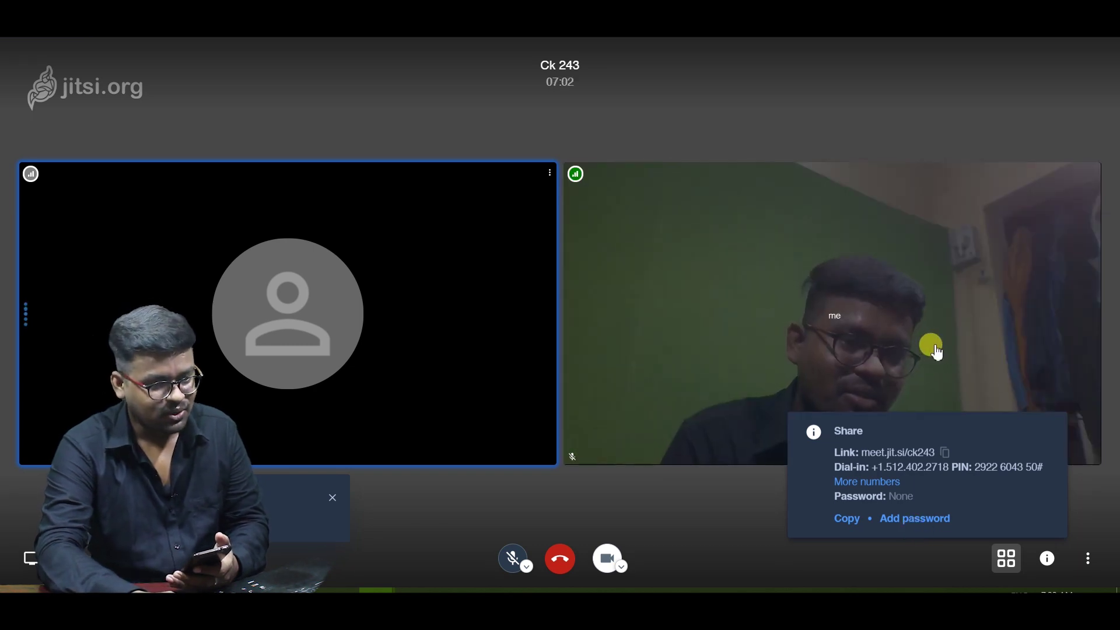
click(1090, 561)
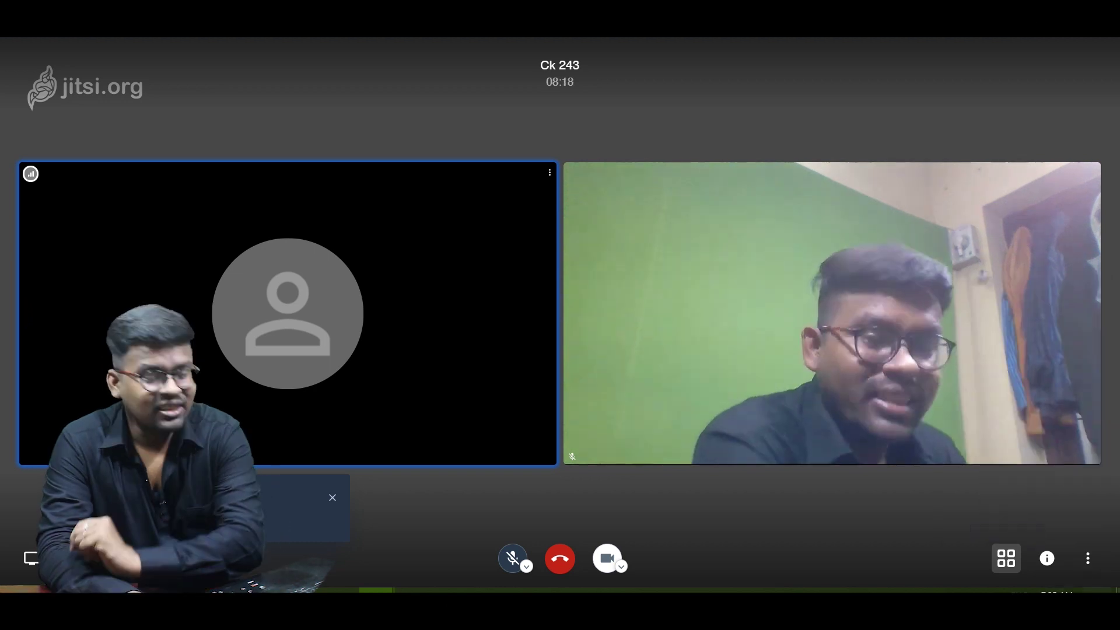
click(549, 174)
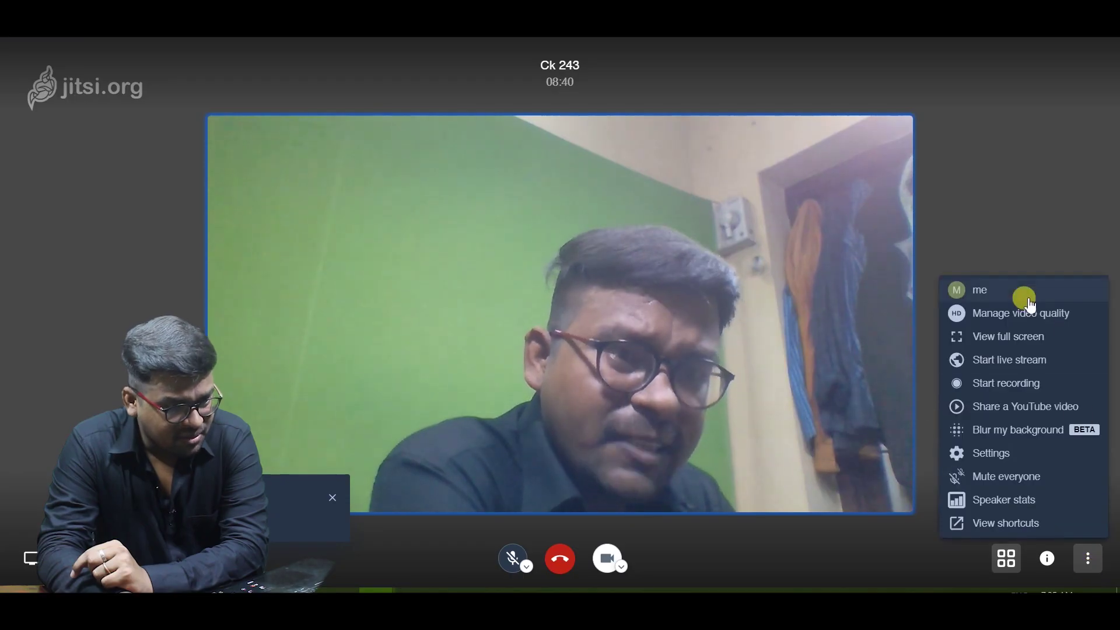
- Open Manage video quality from the More actions menu and keep it at High definition
click(1012, 270)
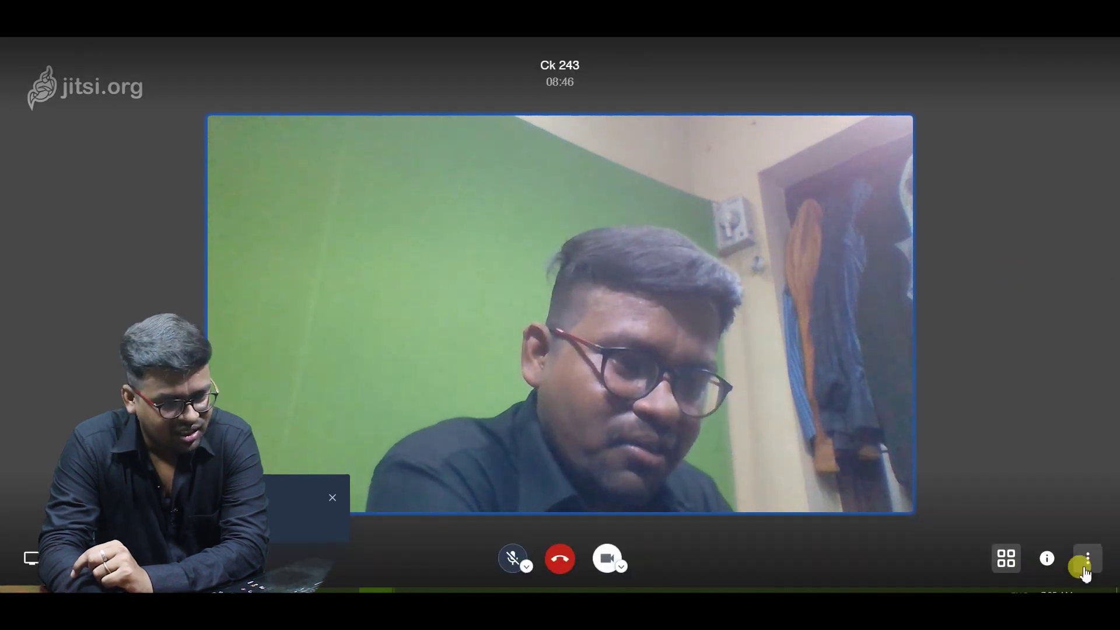
click(1077, 574)
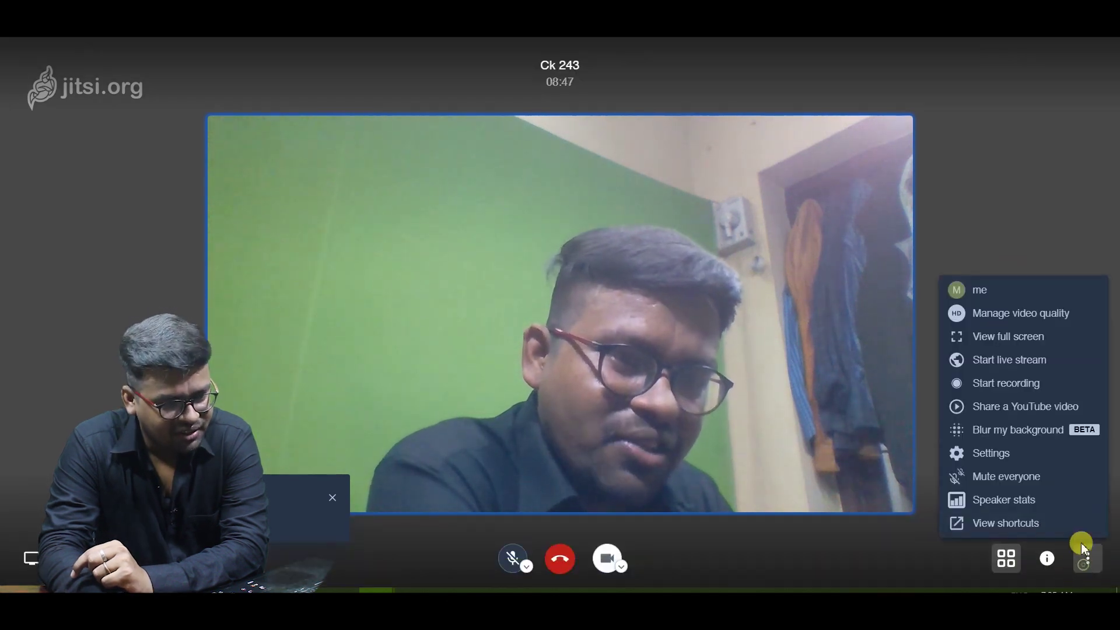
click(1047, 315)
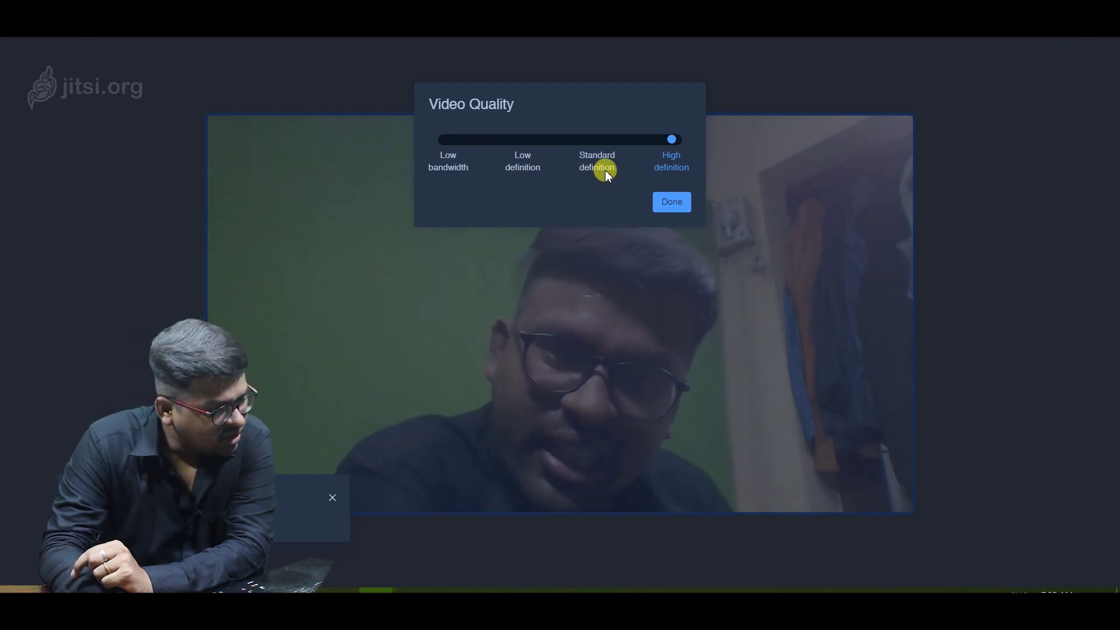
click(672, 203)
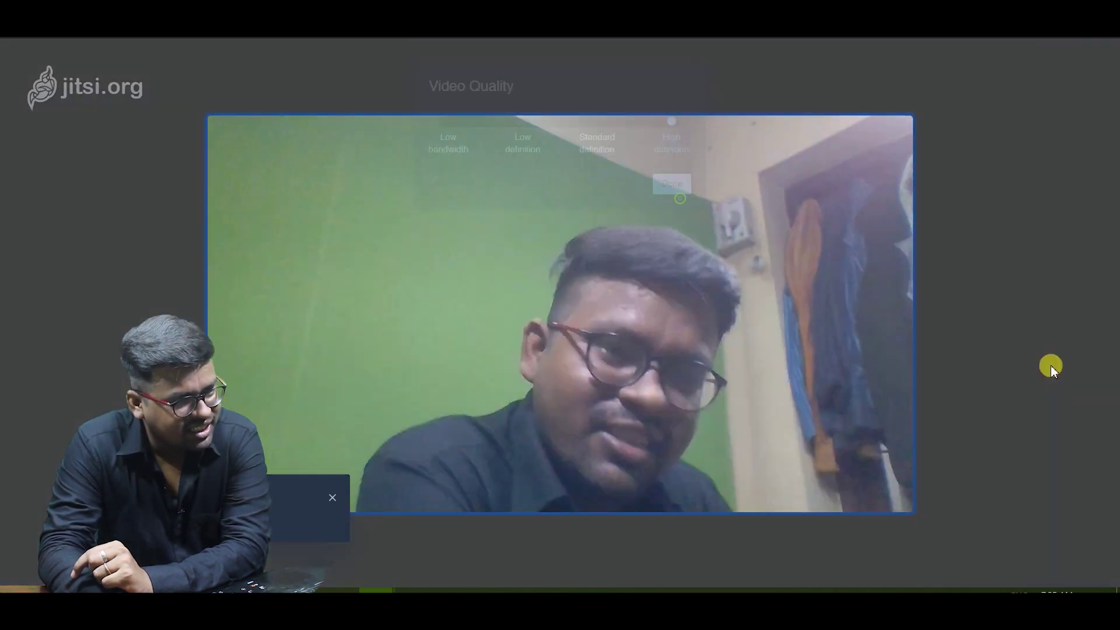